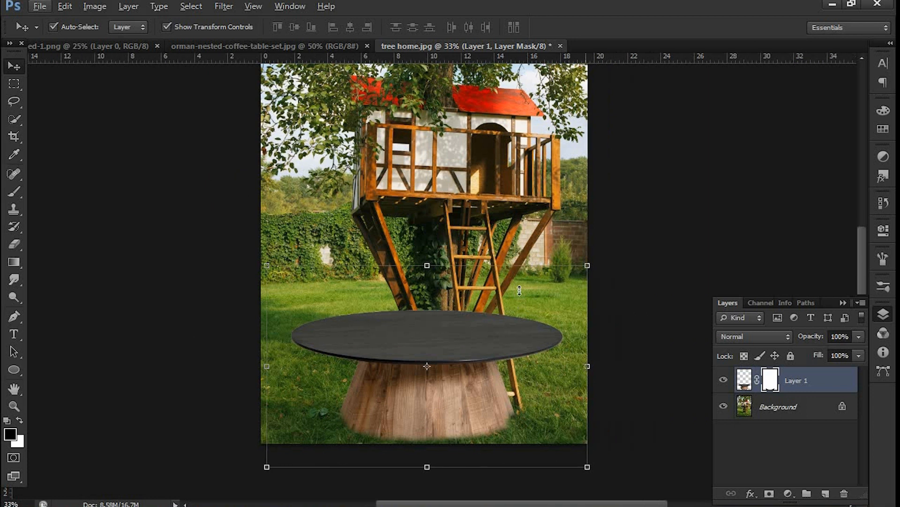
# Step: Enlarge the table layer until its tabletop spans the full width of the picture and apply the transform
pyautogui.moveTo(268, 301); pyautogui.dragTo(225, 278)
pyautogui.press('Return')
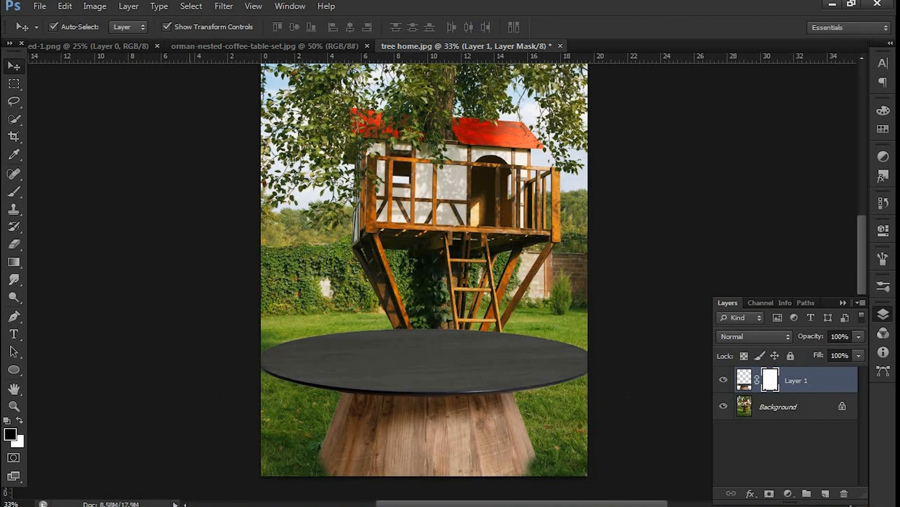
pyautogui.hotkey('alt', 'Tab')
pyautogui.hotkey('alt', 'Tab')
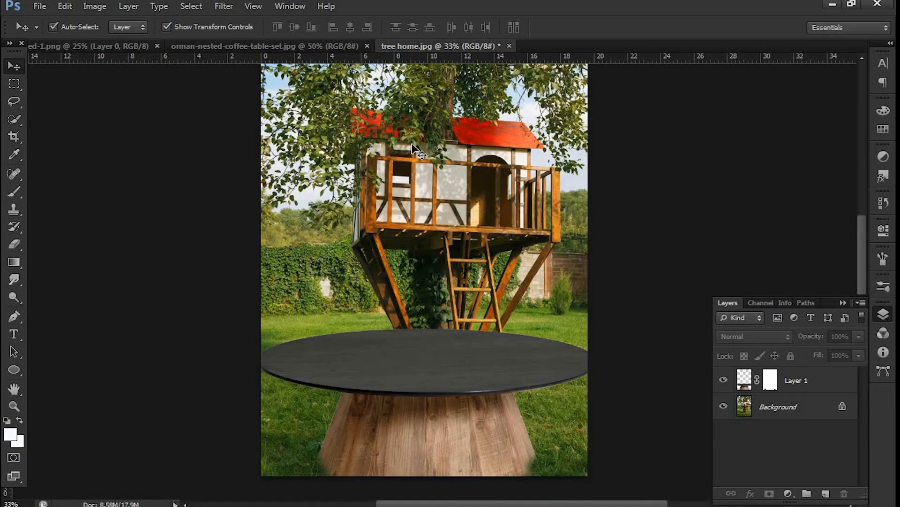
# Step: Bring the garlic from Untitled-1.png into tree home.jpg, scale it down and place it centred above the tabletop
pyautogui.click(102, 47)
pyautogui.moveTo(439, 338); pyautogui.dragTo(418, 332)
pyautogui.moveTo(655, 436); pyautogui.dragTo(540, 332)
pyautogui.moveTo(469, 314); pyautogui.dragTo(460, 335)
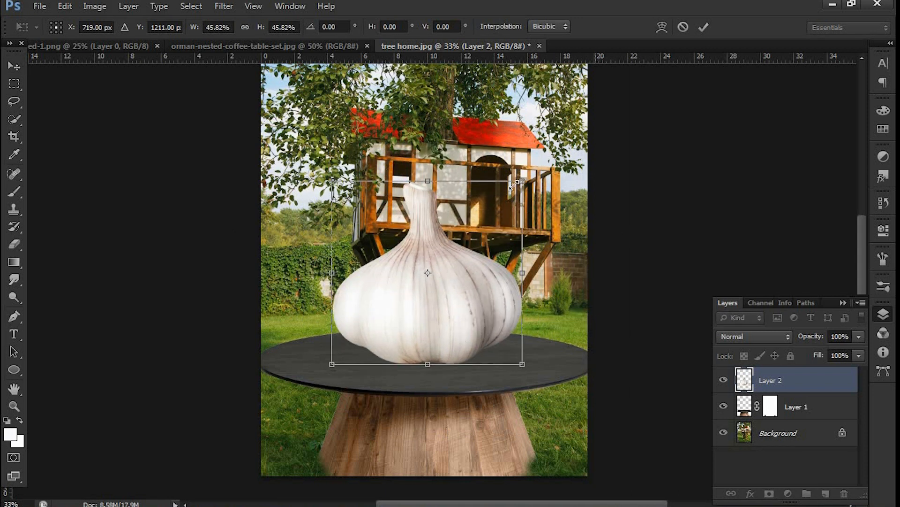
pyautogui.moveTo(518, 182); pyautogui.dragTo(509, 191)
pyautogui.press('Return')
# Step: Blur the Background layer with a Gaussian Blur of 14.1 pixels radius
pyautogui.click(768, 445)
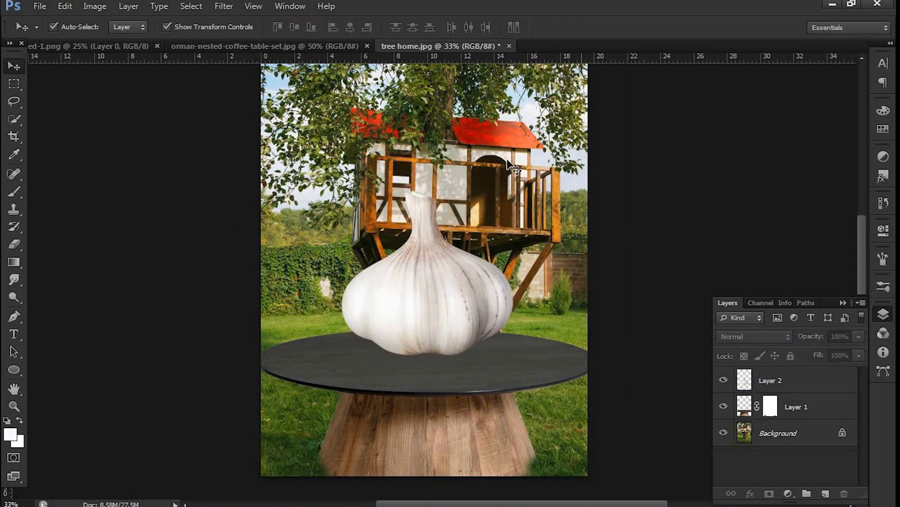
pyautogui.click(767, 441)
pyautogui.click(223, 7)
pyautogui.moveTo(359, 141)
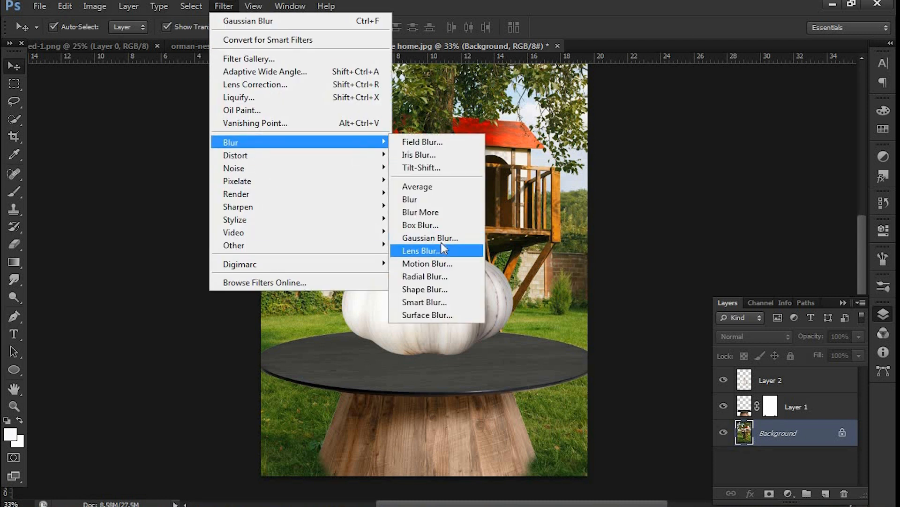
pyautogui.click(426, 237)
pyautogui.click(252, 284)
pyautogui.press('v')
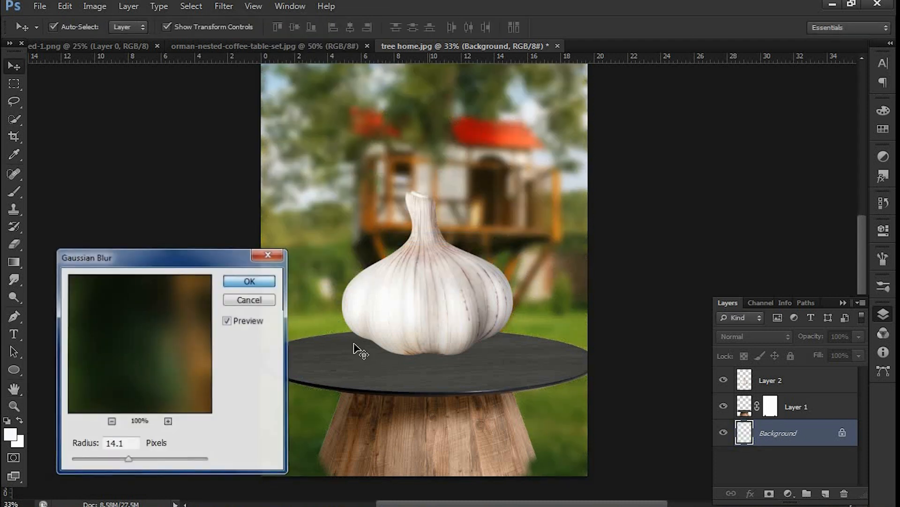
pyautogui.click(118, 197)
# Step: Draw a flat ellipse about 418 by 31 px on the tabletop beneath the garlic and fill it with black
pyautogui.moveTo(441, 314); pyautogui.dragTo(439, 314)
pyautogui.click(14, 369)
pyautogui.moveTo(381, 358); pyautogui.dragTo(476, 365)
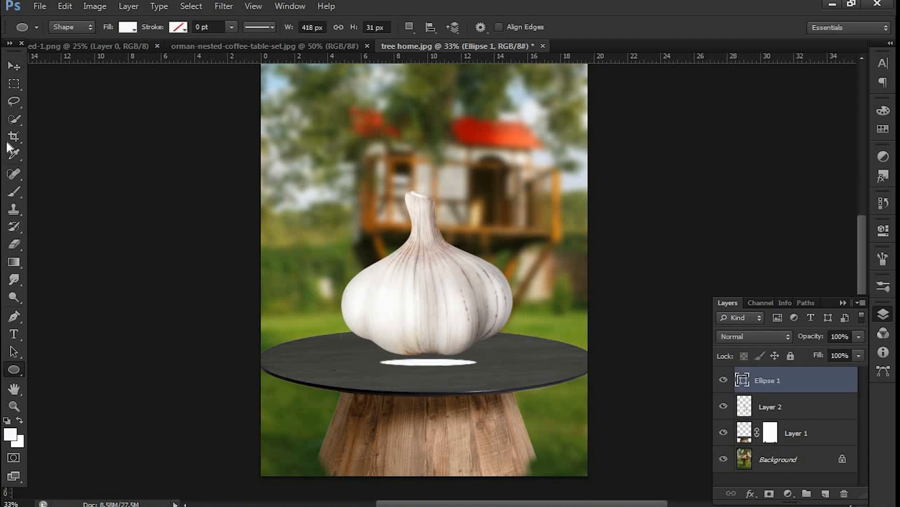
pyautogui.click(128, 28)
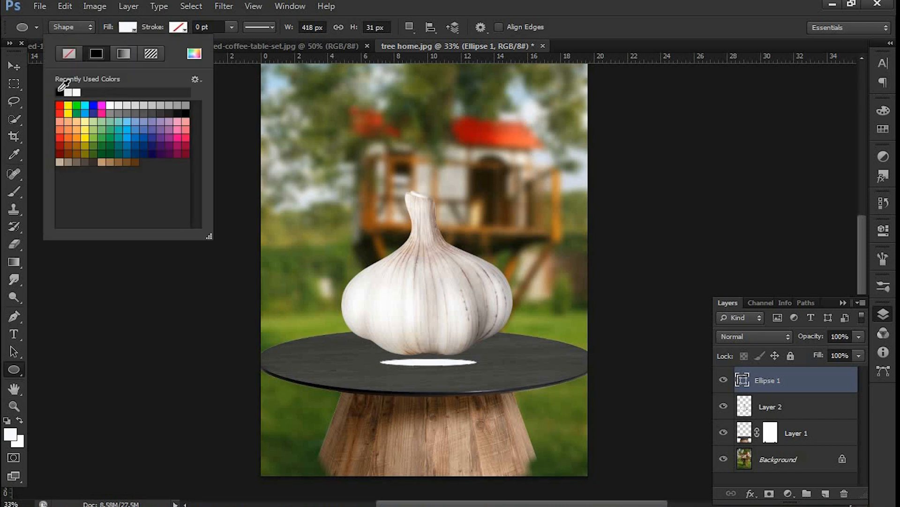
pyautogui.click(59, 92)
pyautogui.press('v')
# Step: Rasterize the black ellipse and soften it with a Gaussian Blur of 14.1 pixels radius
pyautogui.click(224, 6)
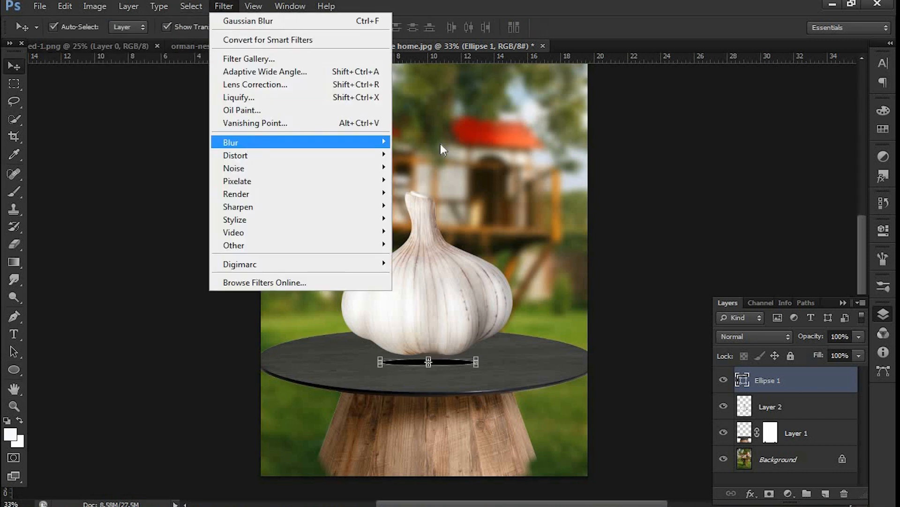
pyautogui.moveTo(328, 142)
pyautogui.click(446, 234)
pyautogui.click(354, 203)
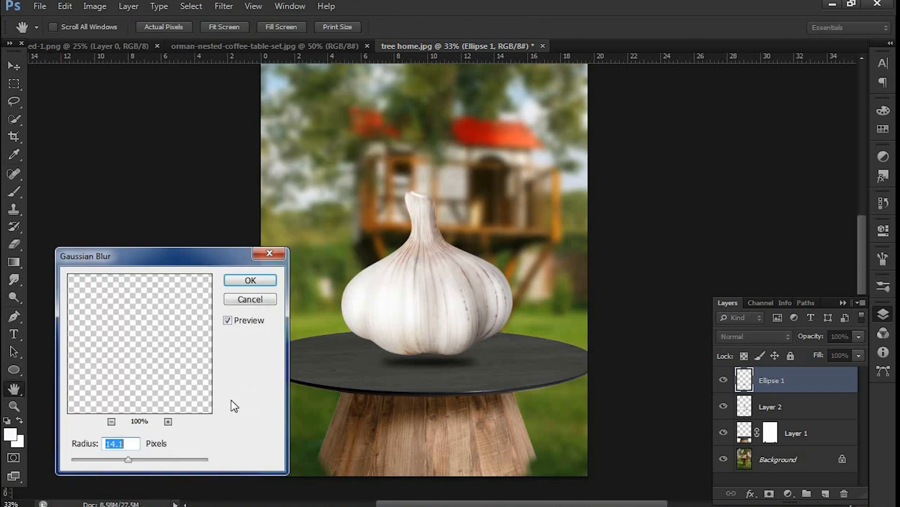
pyautogui.click(255, 281)
# Step: Move the blurred shadow slightly lower on the tabletop and nudge the garlic into place above it
pyautogui.moveTo(428, 362); pyautogui.dragTo(433, 370)
pyautogui.moveTo(436, 332); pyautogui.dragTo(430, 329)
pyautogui.click(229, 380)
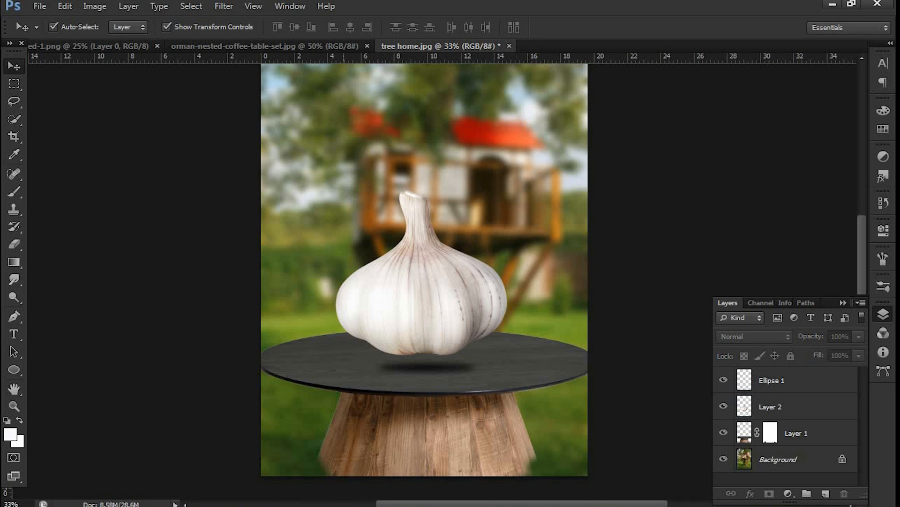
# Step: Open the cute-duck PNG from the image folder in Photoshop and bring the duck into tree home.jpg over the garlic
pyautogui.click(115, 52)
pyautogui.hotkey('alt', 'Tab')
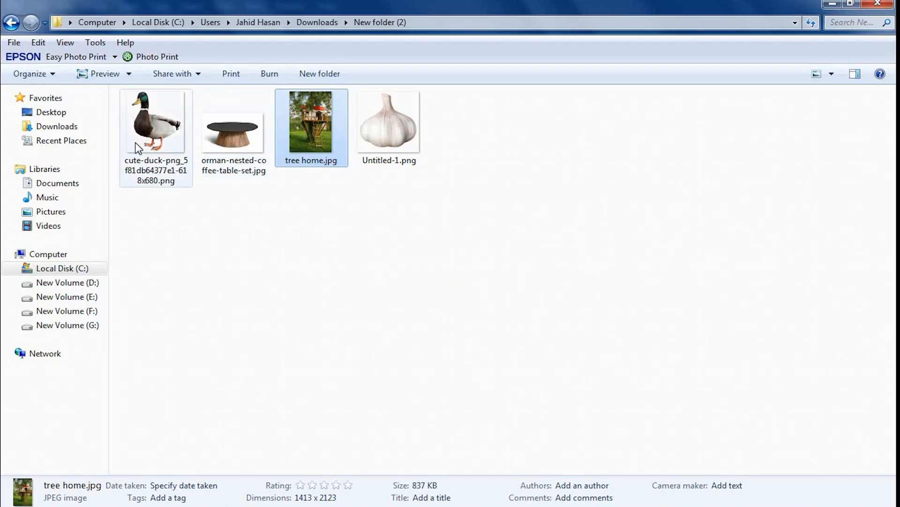
pyautogui.rightClick(136, 143)
pyautogui.moveTo(301, 280)
pyautogui.click(619, 295)
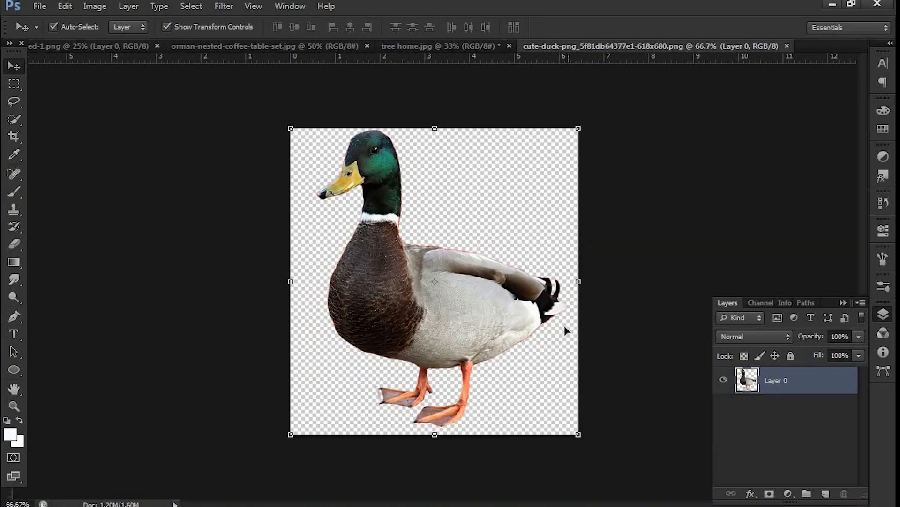
pyautogui.moveTo(428, 317)
pyautogui.mouseDown()
pyautogui.moveTo(398, 40)
pyautogui.moveTo(429, 310)
pyautogui.mouseUp()
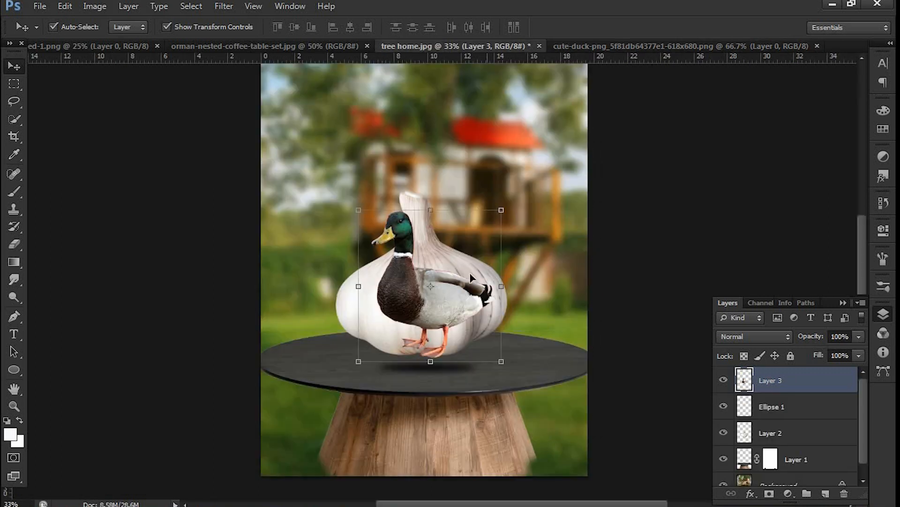
# Step: Rotate the duck about -5.9°, enlarge it to about 153% and place it over the garlic
pyautogui.moveTo(416, 225); pyautogui.dragTo(424, 212)
pyautogui.scroll(5, 424, 212)
pyautogui.moveTo(620, 400); pyautogui.dragTo(483, 368)
pyautogui.moveTo(582, 168); pyautogui.dragTo(566, 157)
pyautogui.scroll(-5, 496, 290)
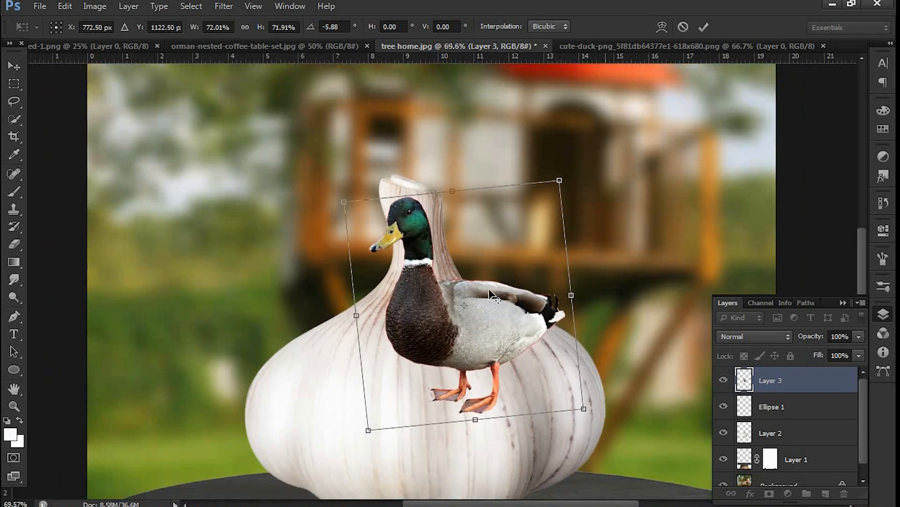
pyautogui.moveTo(536, 223); pyautogui.dragTo(623, 121)
pyautogui.moveTo(384, 337); pyautogui.dragTo(403, 345)
# Step: Lower the duck layer's opacity to 52% and move the duck's neck over the garlic stem
pyautogui.moveTo(841, 350); pyautogui.dragTo(824, 350)
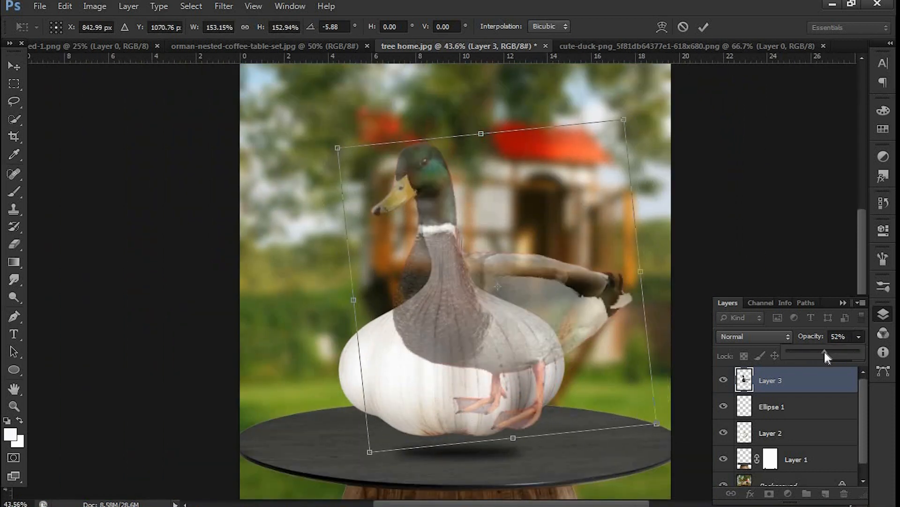
pyautogui.scroll(4, 413, 234)
pyautogui.moveTo(439, 257); pyautogui.dragTo(455, 295)
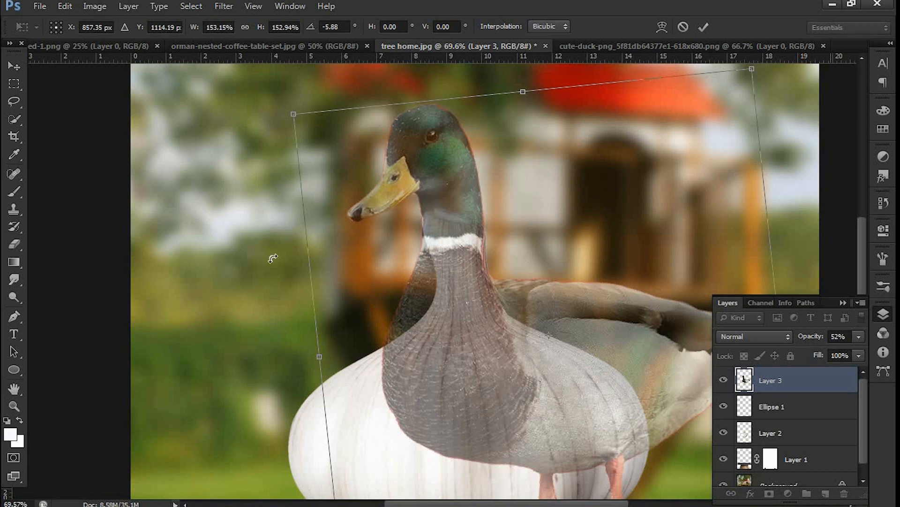
# Step: Rotate the duck to about -12.7°, align its neck with the garlic stem and apply the transform
pyautogui.moveTo(289, 114); pyautogui.dragTo(449, 76)
pyautogui.moveTo(466, 349); pyautogui.dragTo(477, 316)
pyautogui.moveTo(786, 230); pyautogui.dragTo(788, 227)
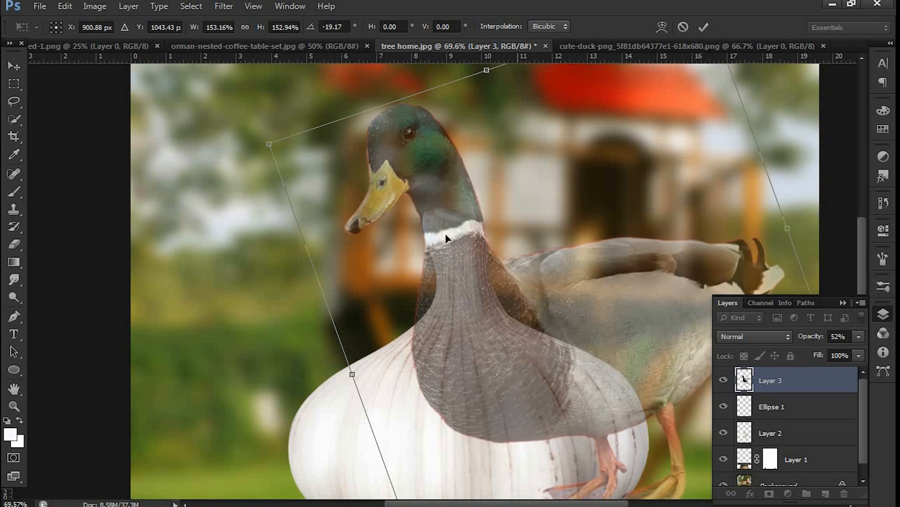
pyautogui.press('Right')
pyautogui.moveTo(791, 228)
pyautogui.mouseDown()
pyautogui.moveTo(778, 226)
pyautogui.moveTo(790, 228)
pyautogui.mouseUp()
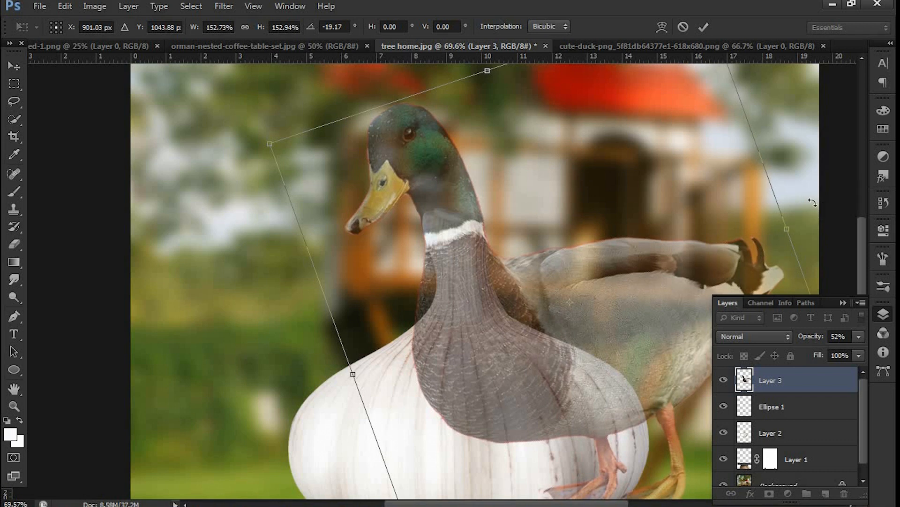
pyautogui.moveTo(794, 212); pyautogui.dragTo(809, 235)
pyautogui.moveTo(568, 291); pyautogui.dragTo(565, 291)
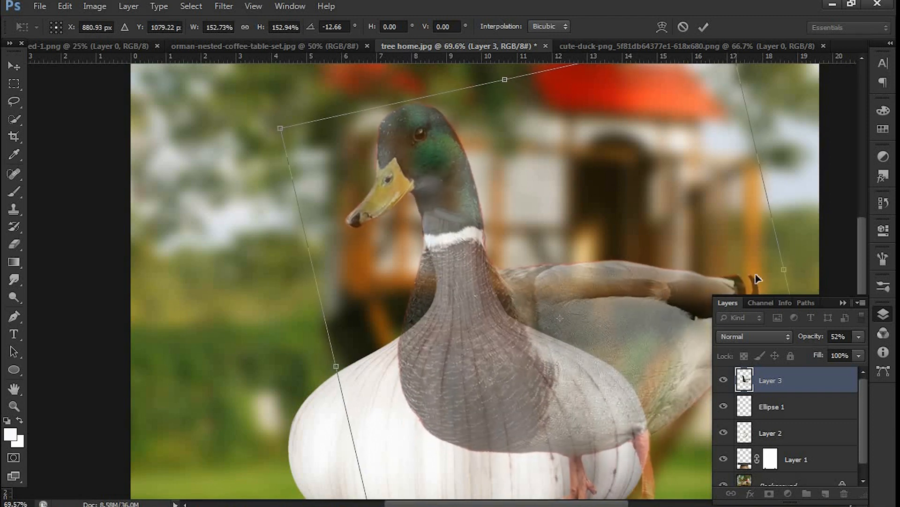
pyautogui.moveTo(786, 269); pyautogui.dragTo(787, 270)
pyautogui.press('Return')
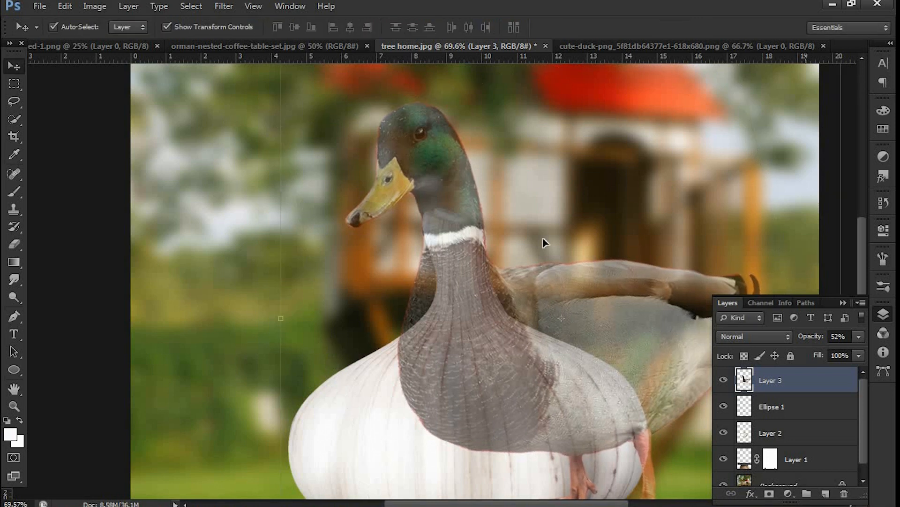
# Step: Set the duck layer's opacity to 100%
pyautogui.scroll(-2, 488, 267)
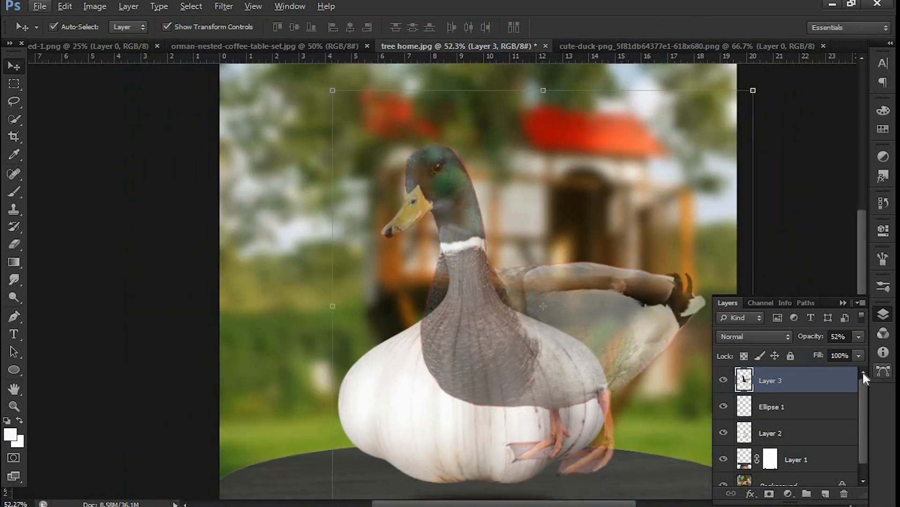
pyautogui.moveTo(860, 337); pyautogui.dragTo(878, 355)
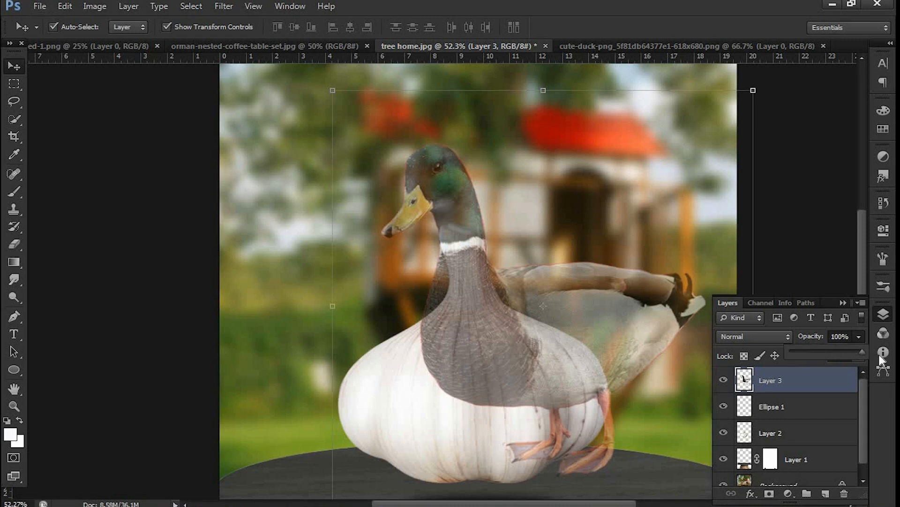
pyautogui.click(858, 338)
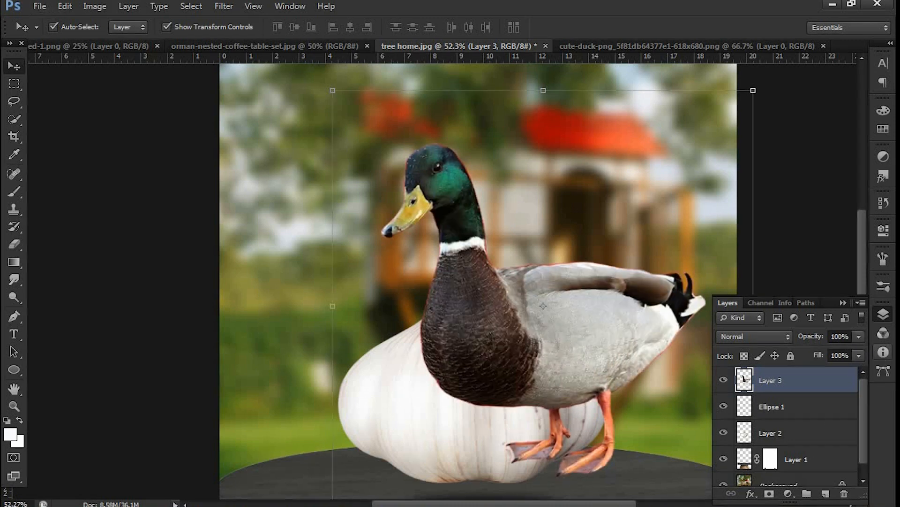
# Step: Add a layer mask to the duck and paint out its body, tail and legs with a 200 px black brush
pyautogui.click(769, 493)
pyautogui.click(15, 198)
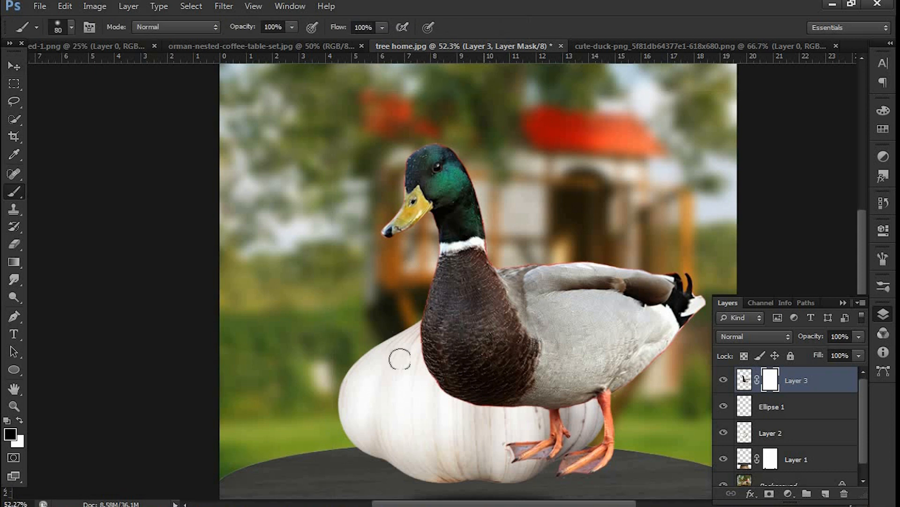
pyautogui.press(']')
pyautogui.press(']')
pyautogui.press(']')
pyautogui.press(']')
pyautogui.moveTo(539, 451)
pyautogui.mouseDown()
pyautogui.moveTo(564, 458)
pyautogui.moveTo(584, 445)
pyautogui.moveTo(574, 435)
pyautogui.moveTo(605, 389)
pyautogui.moveTo(533, 416)
pyautogui.moveTo(647, 317)
pyautogui.moveTo(608, 298)
pyautogui.moveTo(649, 278)
pyautogui.mouseUp()
pyautogui.moveTo(597, 250)
pyautogui.mouseDown()
pyautogui.moveTo(579, 307)
pyautogui.moveTo(549, 286)
pyautogui.moveTo(547, 300)
pyautogui.mouseUp()
pyautogui.moveTo(411, 374)
pyautogui.mouseDown()
pyautogui.moveTo(596, 370)
pyautogui.moveTo(614, 358)
pyautogui.moveTo(568, 363)
pyautogui.moveTo(578, 315)
pyautogui.moveTo(591, 330)
pyautogui.moveTo(533, 239)
pyautogui.moveTo(519, 242)
pyautogui.moveTo(523, 282)
pyautogui.moveTo(508, 239)
pyautogui.moveTo(516, 340)
pyautogui.moveTo(381, 350)
pyautogui.moveTo(429, 362)
pyautogui.mouseUp()
pyautogui.moveTo(384, 341); pyautogui.dragTo(408, 342)
# Step: Set the brush to 63% flow and 52% opacity and soften the mask where the neck's left base meets the garlic
pyautogui.click(383, 28)
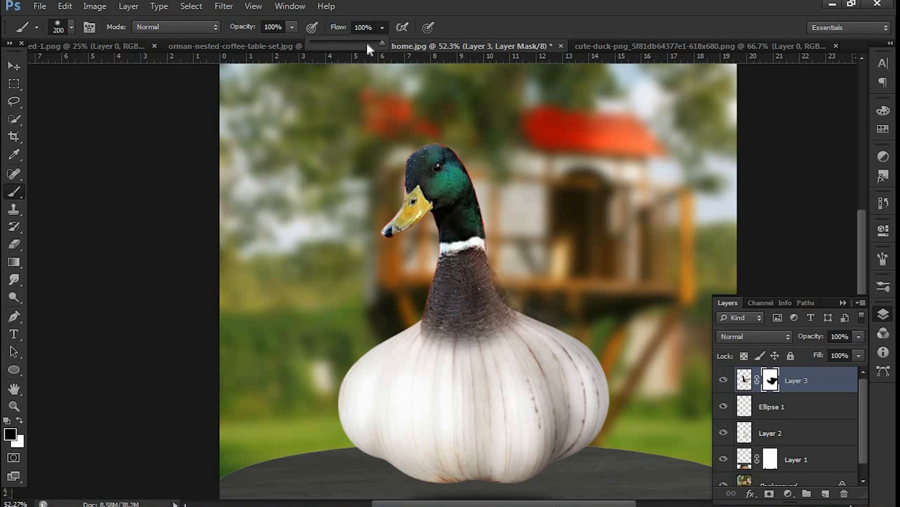
pyautogui.click(293, 28)
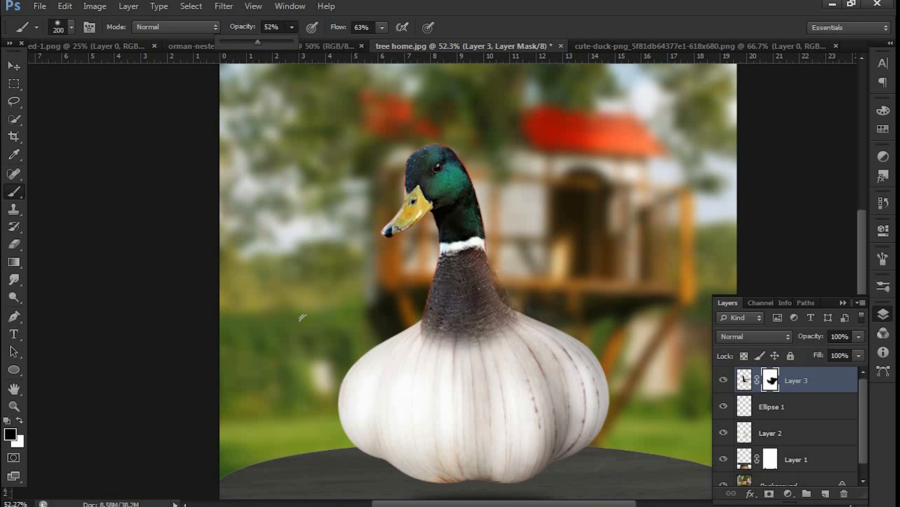
pyautogui.click(427, 360)
pyautogui.moveTo(403, 337)
pyautogui.mouseDown()
pyautogui.moveTo(426, 331)
pyautogui.moveTo(394, 310)
pyautogui.mouseUp()
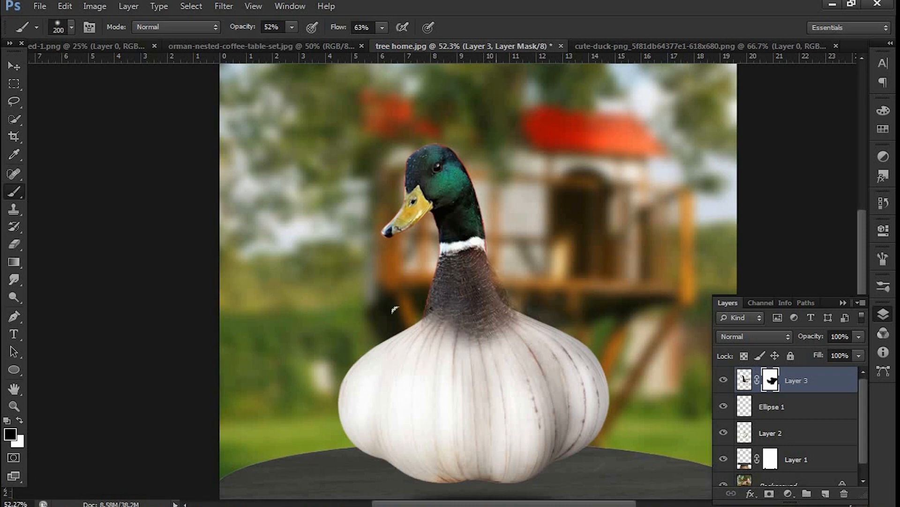
# Step: Reduce the brush to 80 px and mask away both sides of the duck's neck to follow the garlic stem
pyautogui.scroll(3, 430, 308)
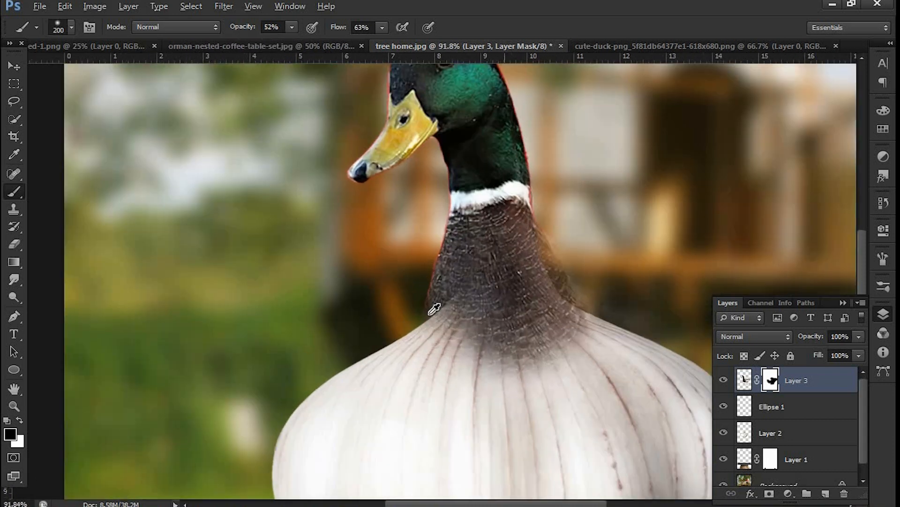
pyautogui.click(454, 307)
pyautogui.press('[')
pyautogui.press('[')
pyautogui.press('[')
pyautogui.press('[')
pyautogui.press('[')
pyautogui.moveTo(445, 302)
pyautogui.mouseDown()
pyautogui.moveTo(468, 316)
pyautogui.moveTo(568, 327)
pyautogui.moveTo(474, 367)
pyautogui.moveTo(534, 368)
pyautogui.moveTo(575, 282)
pyautogui.moveTo(559, 234)
pyautogui.mouseUp()
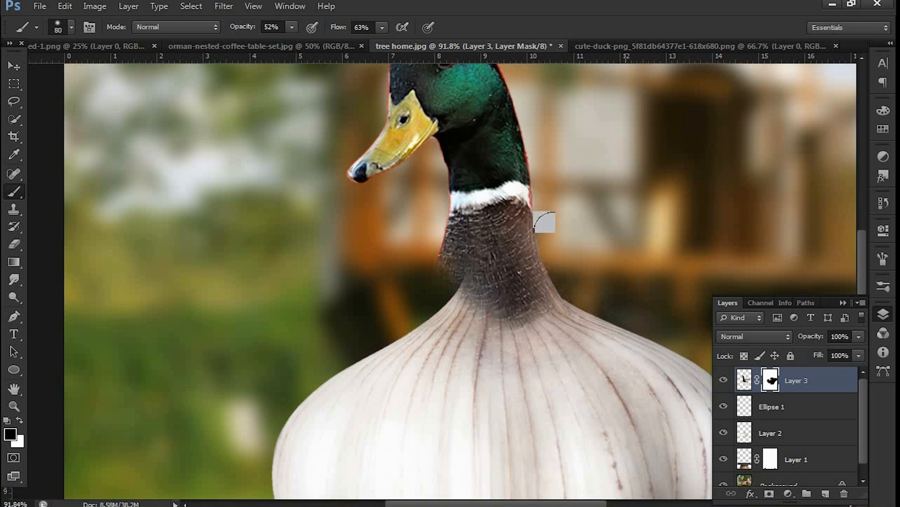
pyautogui.moveTo(425, 272)
pyautogui.mouseDown()
pyautogui.moveTo(430, 233)
pyautogui.moveTo(428, 269)
pyautogui.moveTo(437, 248)
pyautogui.moveTo(425, 208)
pyautogui.moveTo(428, 232)
pyautogui.moveTo(428, 211)
pyautogui.moveTo(440, 232)
pyautogui.moveTo(428, 205)
pyautogui.moveTo(440, 259)
pyautogui.mouseUp()
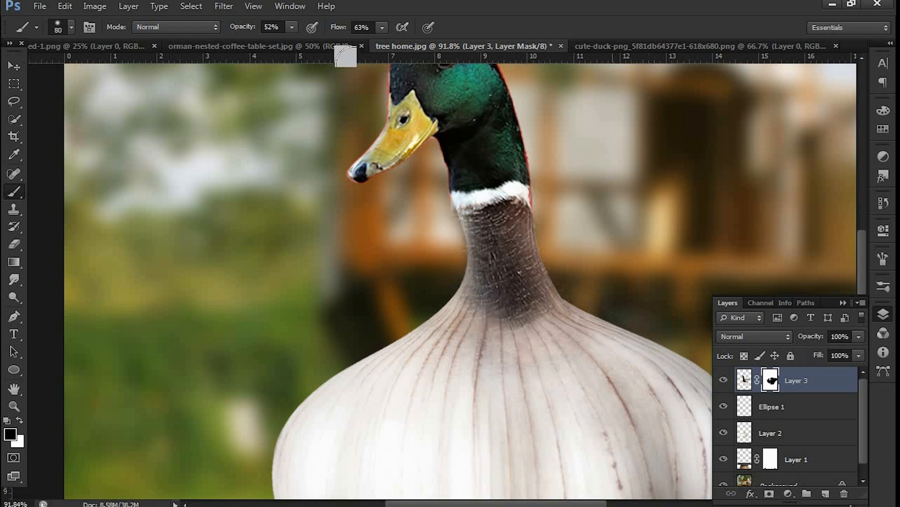
# Step: Lower the brush opacity to 31% and fade the base of the duck's neck softly into the garlic
pyautogui.click(291, 27)
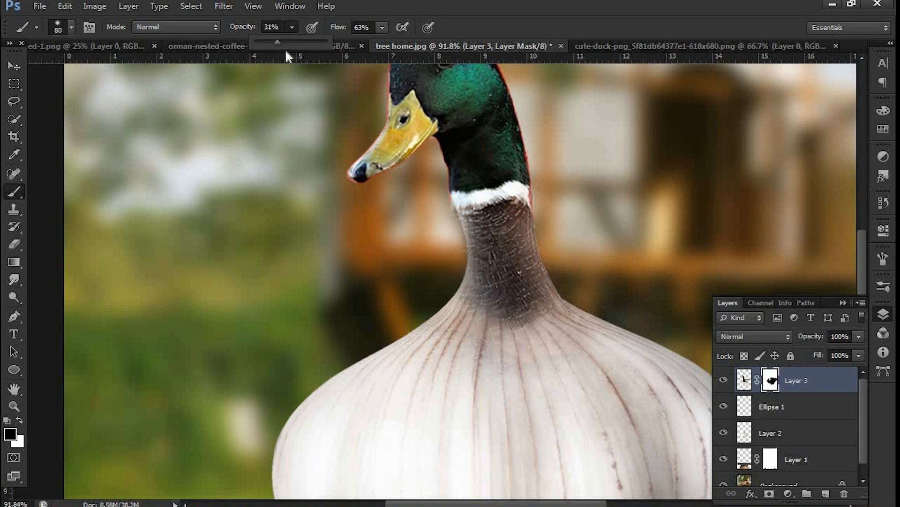
pyautogui.click(569, 281)
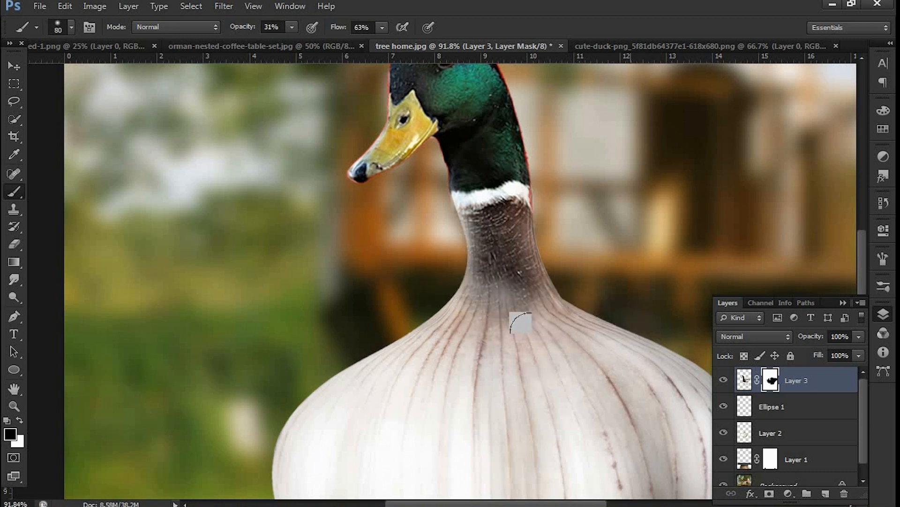
pyautogui.hotkey('ctrl', '-')
pyautogui.hotkey('ctrl', '-')
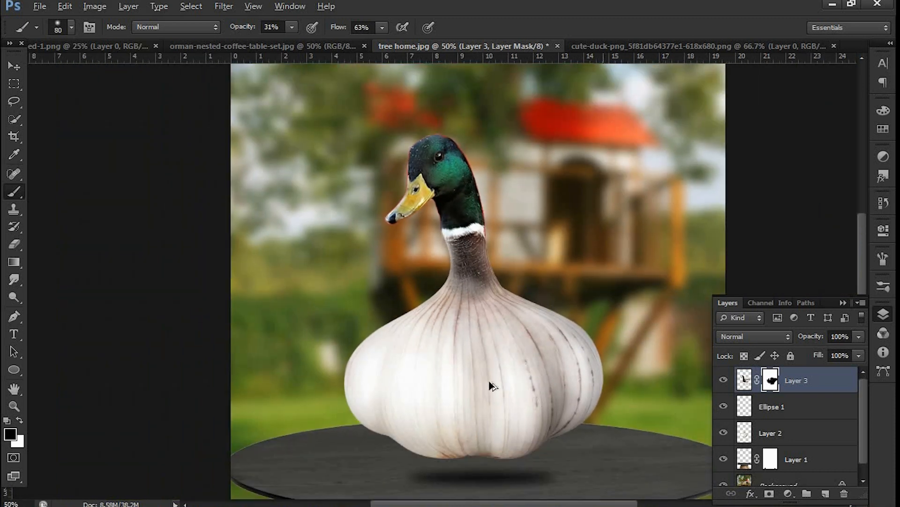
pyautogui.scroll(2, 506, 286)
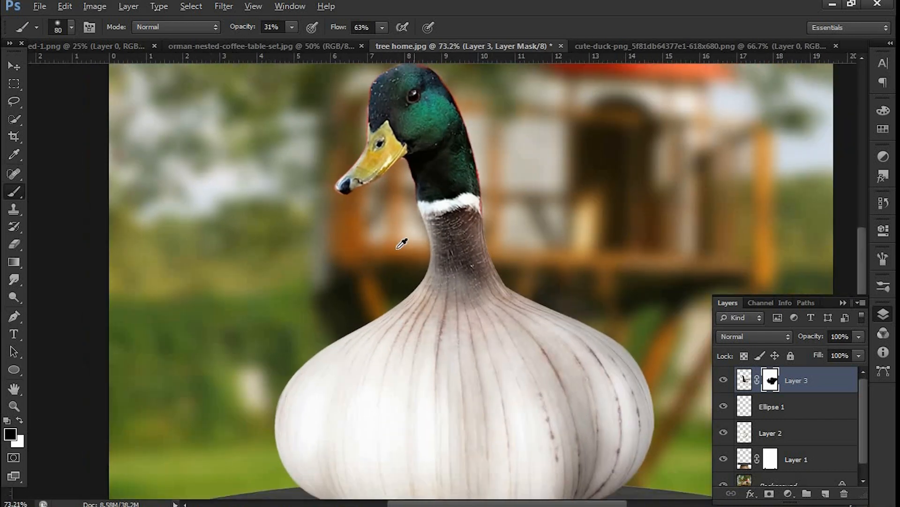
# Step: Inspect the blend between the duck's neck and the garlic, toggling Layer 3's visibility to compare the image with and without the duck
pyautogui.rightClick(388, 233)
pyautogui.click(324, 250)
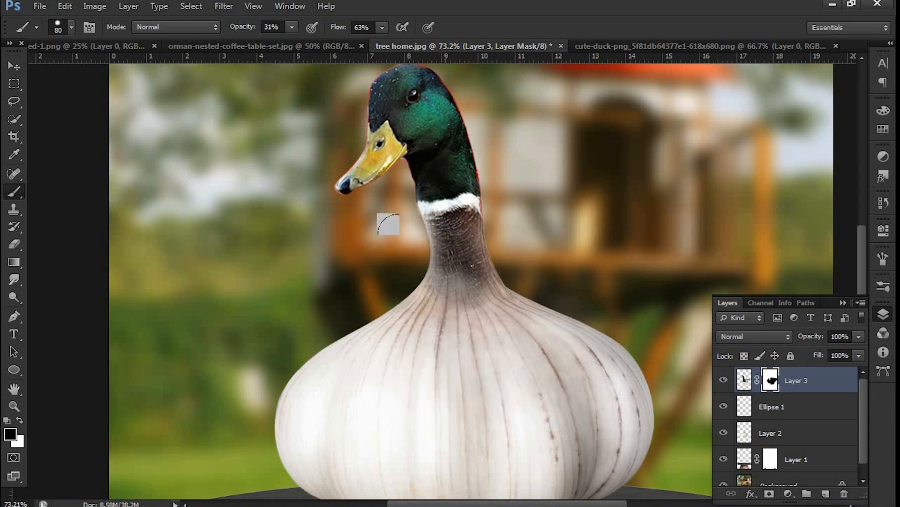
pyautogui.scroll(3, 402, 218)
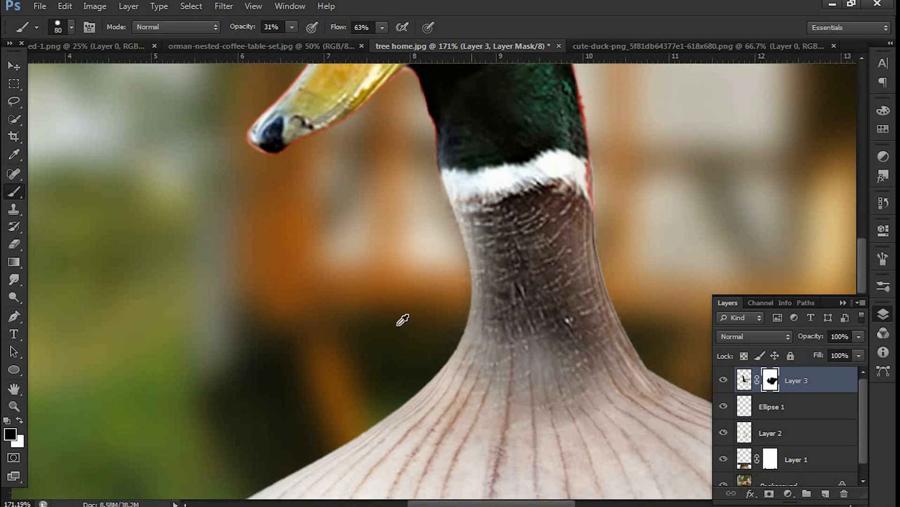
pyautogui.scroll(-5, 403, 320)
pyautogui.click(724, 381)
pyautogui.click(724, 381)
pyautogui.click(723, 381)
pyautogui.click(724, 380)
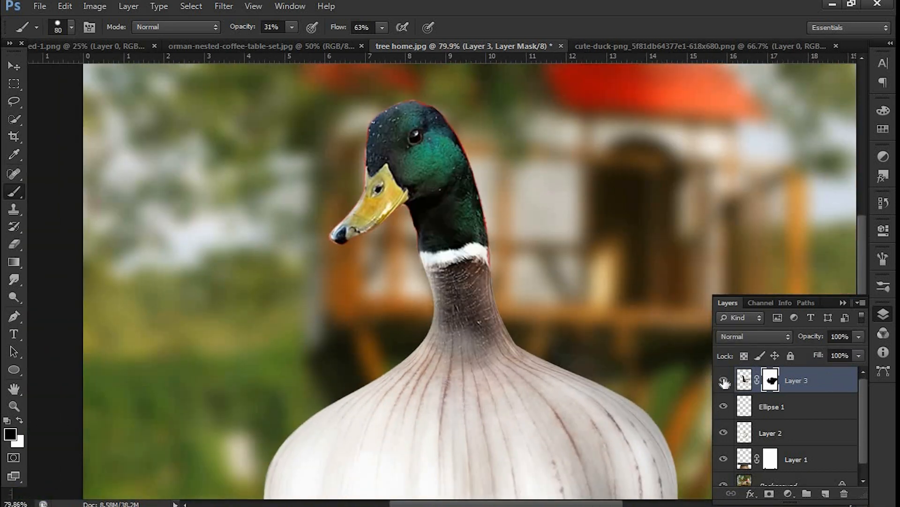
pyautogui.click(724, 381)
pyautogui.click(724, 381)
# Step: Crop a strip of tree canopy off the top of the image, keeping the full width and the whole table base
pyautogui.click(14, 66)
pyautogui.scroll(-5, 370, 235)
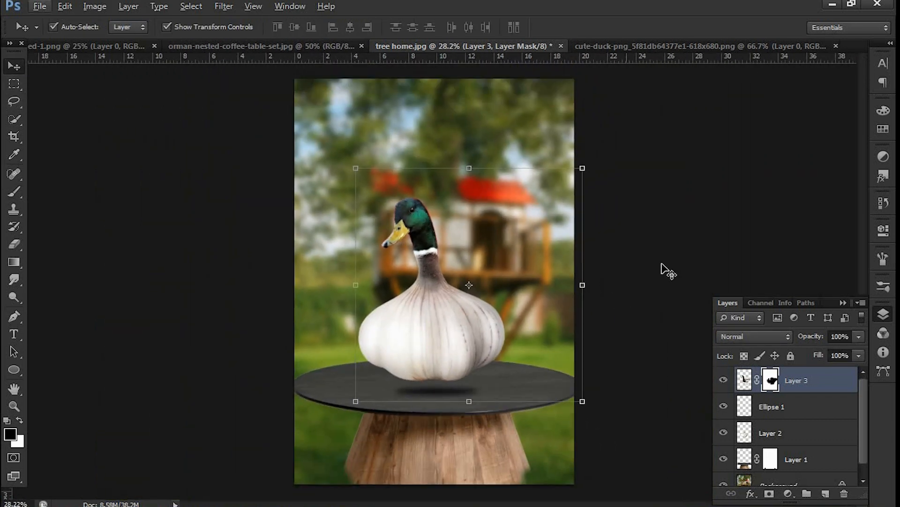
pyautogui.scroll(-1, 429, 259)
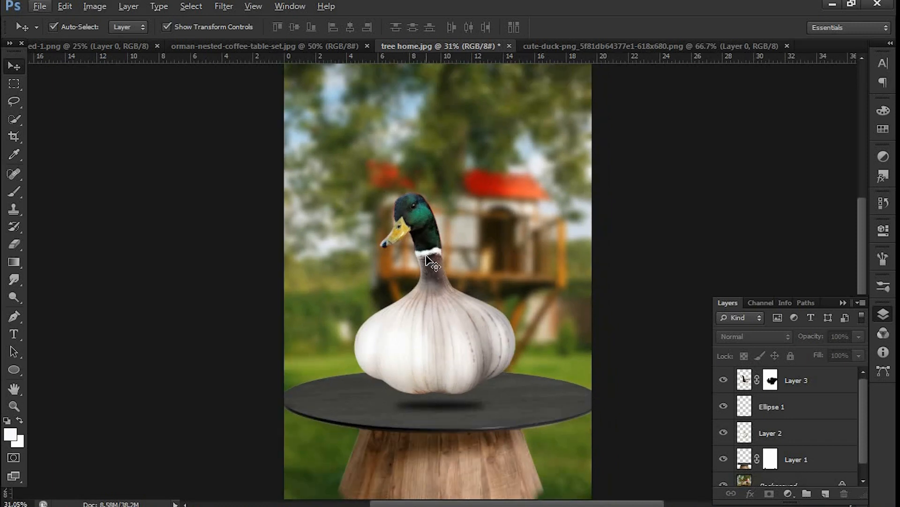
pyautogui.scroll(-1, 424, 259)
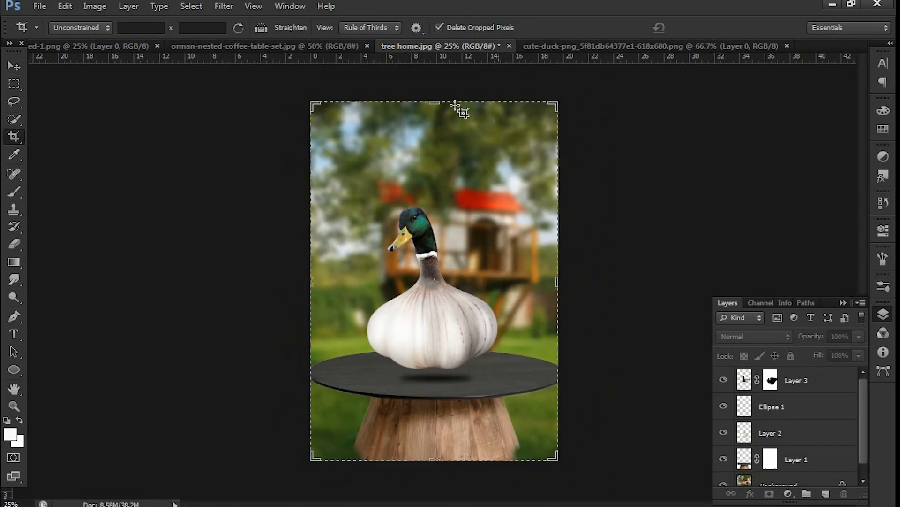
pyautogui.moveTo(440, 103); pyautogui.dragTo(441, 134)
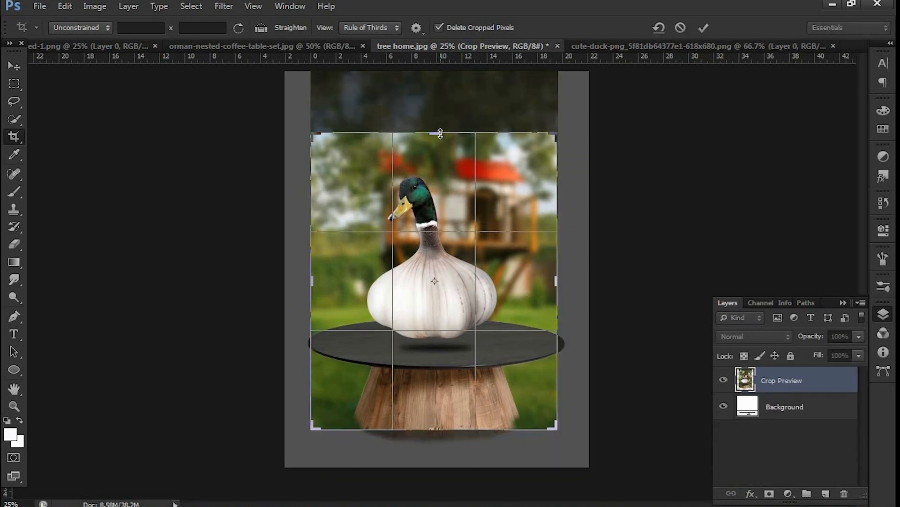
pyautogui.press('Return')
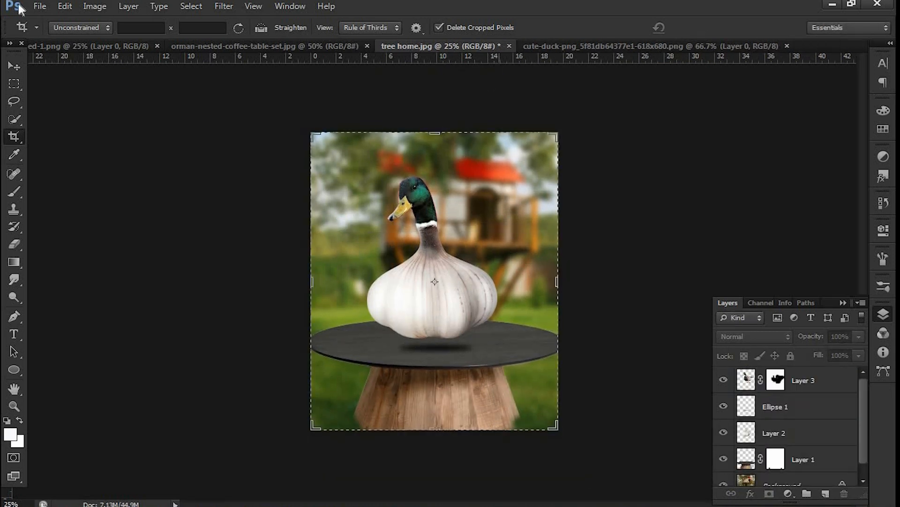
# Step: Save a JPEG copy of the composite named duck in New folder (2)
pyautogui.click(40, 6)
pyautogui.click(59, 168)
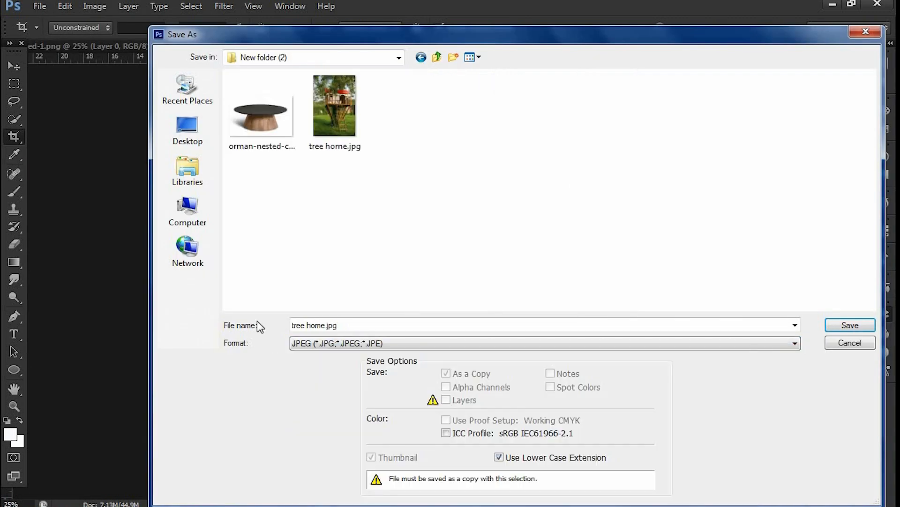
pyautogui.click(850, 325)
pyautogui.press('Tab')
pyautogui.press('Return')
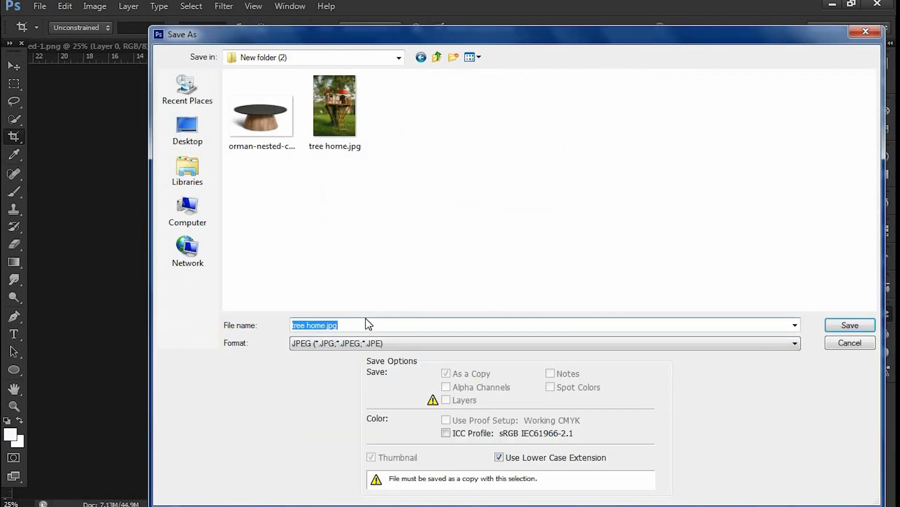
pyautogui.write('duck')
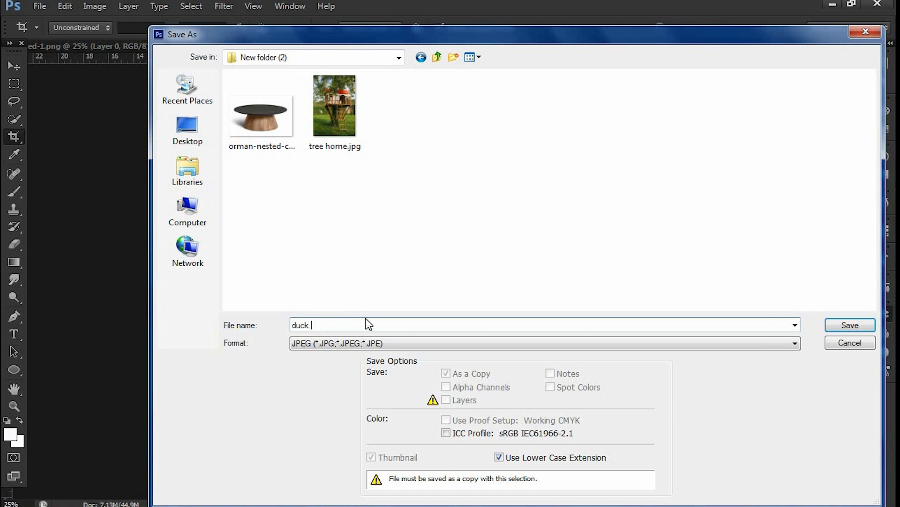
pyautogui.press('Return')
pyautogui.press('Return')
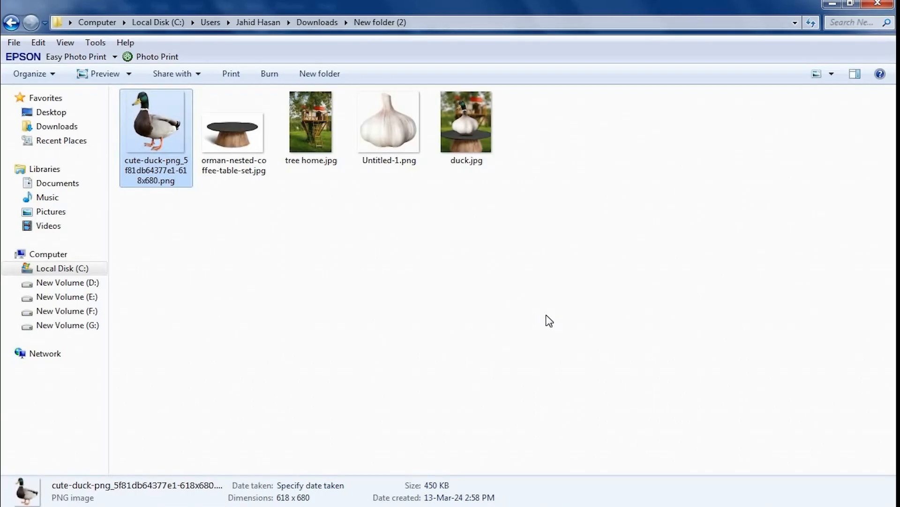
# Step: Open the exported duck.jpg from its folder in Windows Photo Viewer, maximize it and examine the finished composite
pyautogui.click(506, 192)
pyautogui.doubleClick(492, 150)
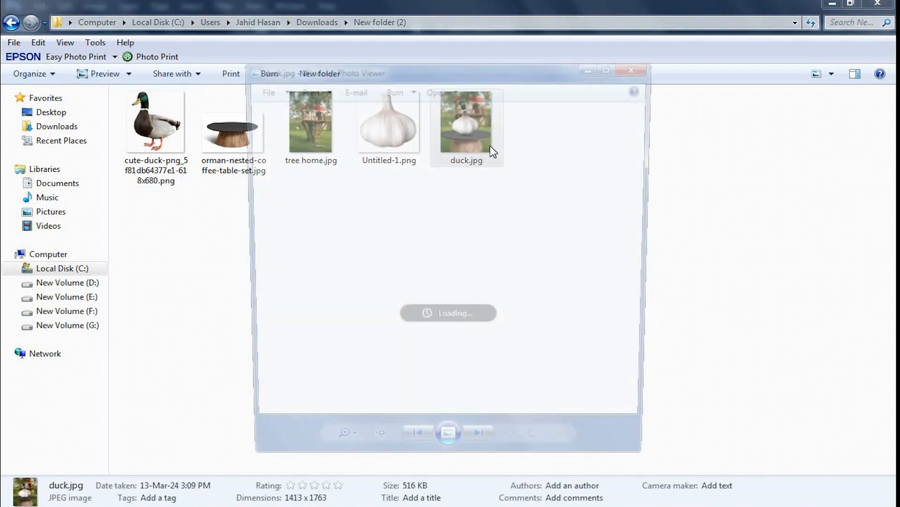
pyautogui.click(616, 69)
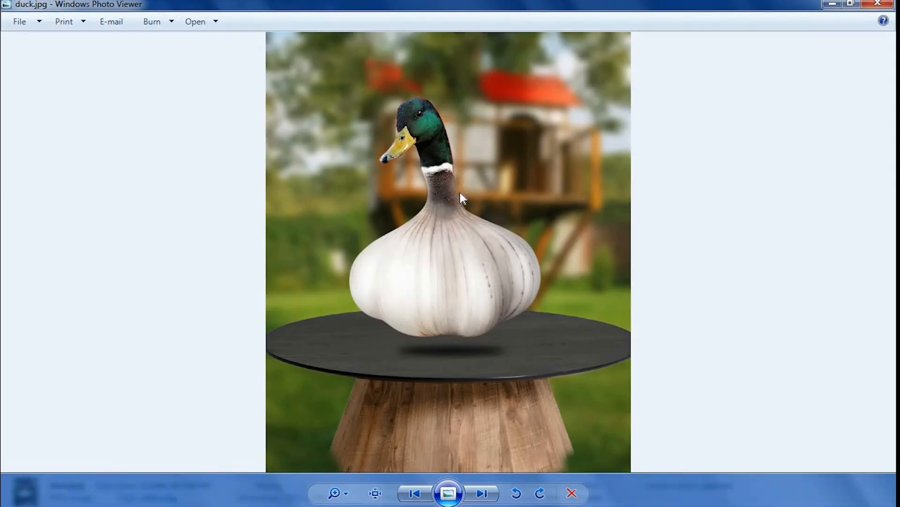
pyautogui.scroll(2, 468, 193)
pyautogui.scroll(-2, 469, 195)
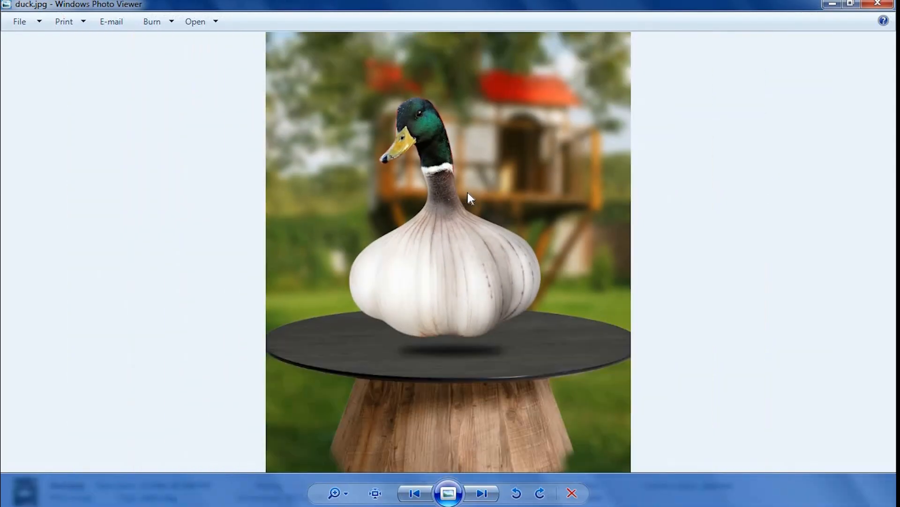